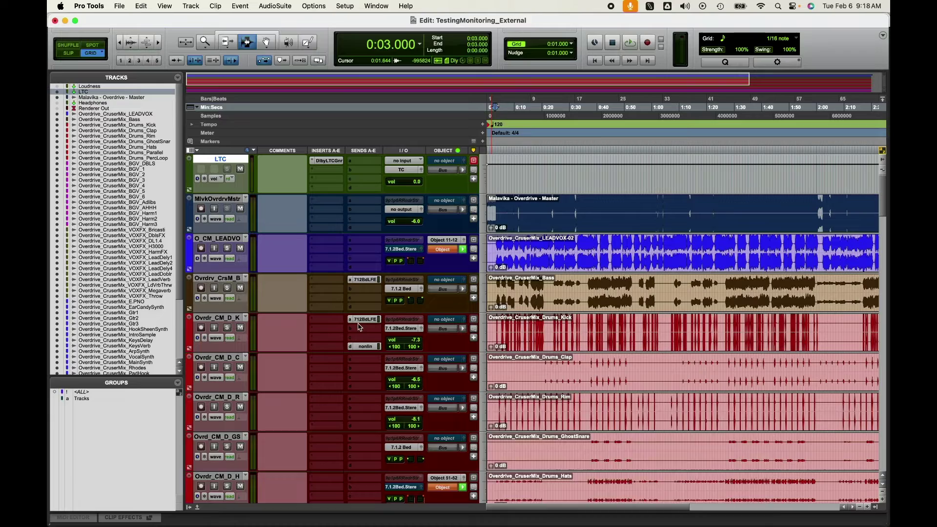
# Open Pro Tools' Playback Engine settings, which show Dolby Audio Bridge as the playback device
pyautogui.click(345, 6)
pyautogui.click(356, 32)
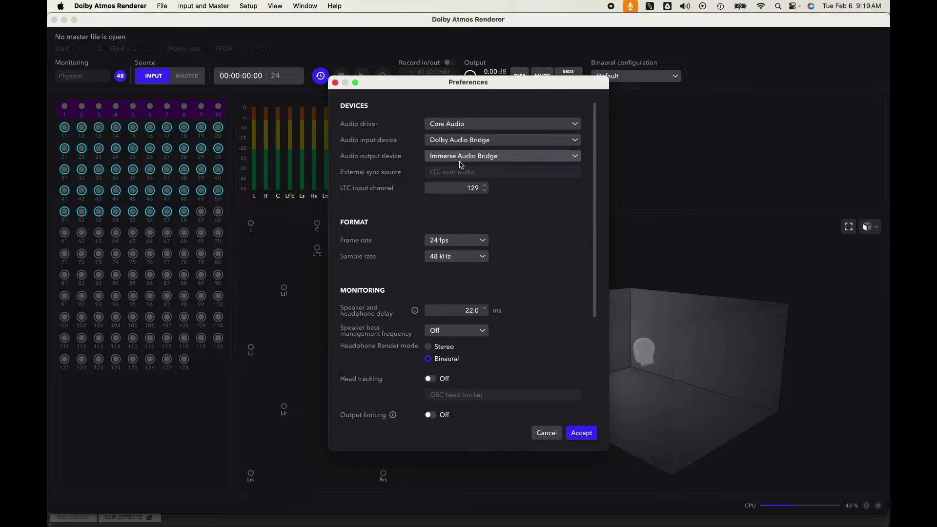
# Accept the Renderer preferences with Dolby Audio Bridge as input and Immerse Audio Bridge as output
pyautogui.click(581, 433)
pyautogui.click(248, 6)
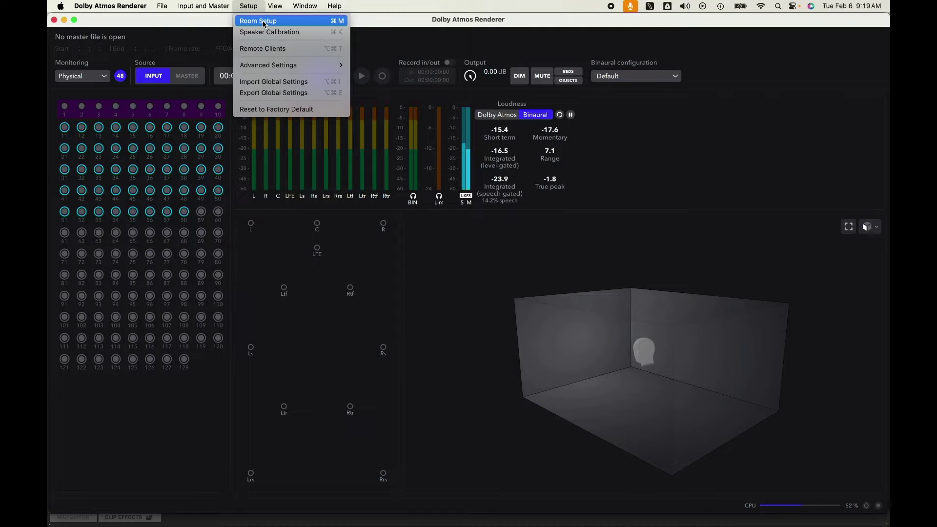
# Check Room Setup routing: speakers on channels 1–12, headphones on channels 17 and 18
pyautogui.click(261, 20)
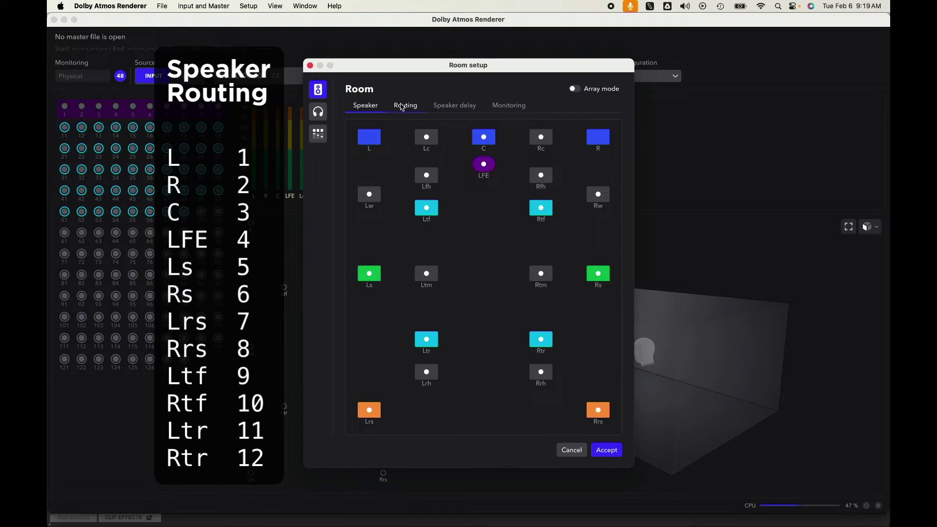
pyautogui.click(403, 109)
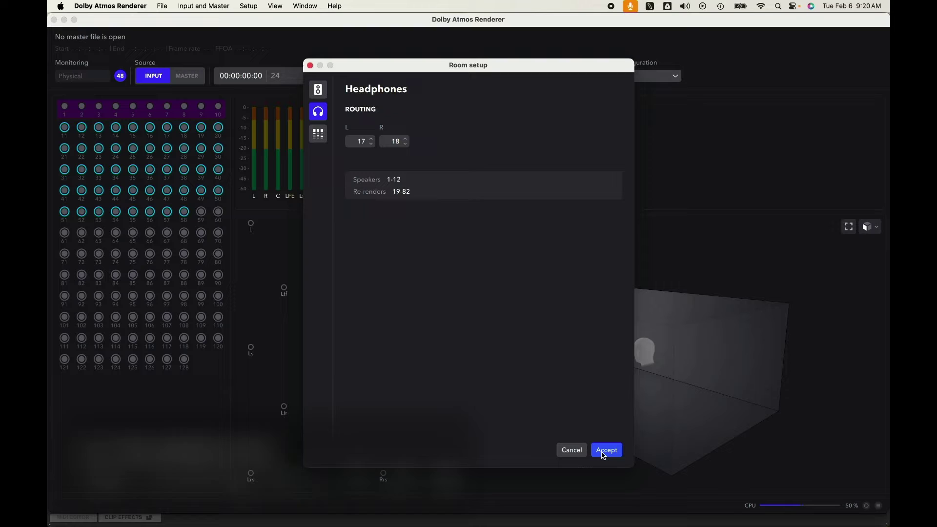
pyautogui.click(320, 94)
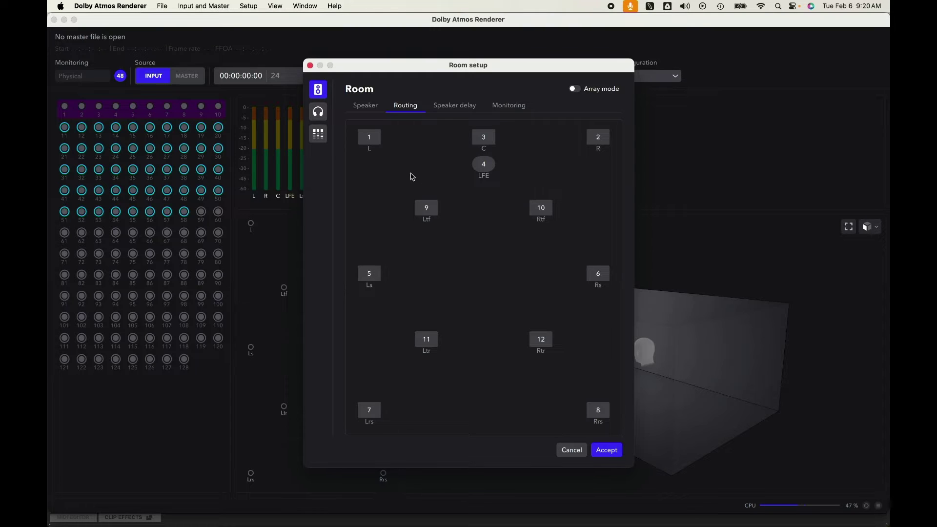
# Switch to Immerse Virtual Studio, set the output device to Scarlett Solo USB, and close Audio Settings
pyautogui.press('super+Tab')
pyautogui.press('super+Tab')
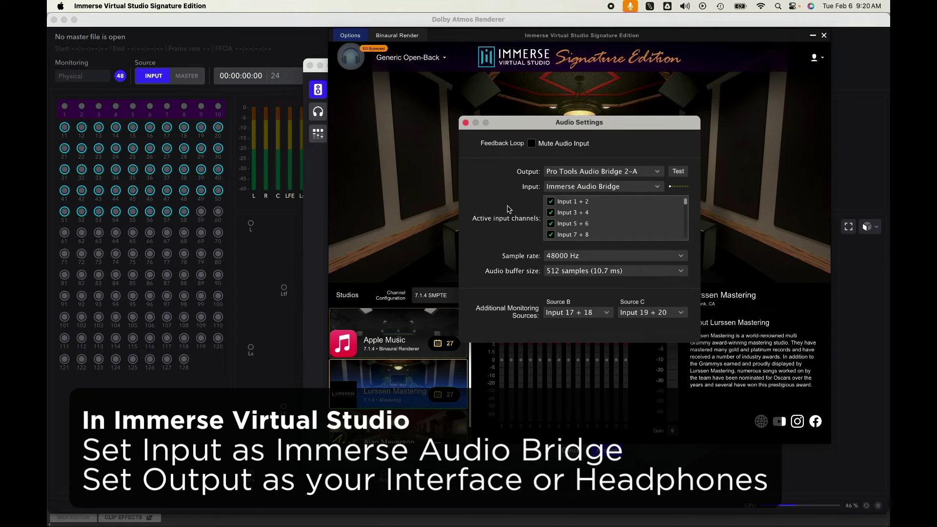
pyautogui.click(567, 175)
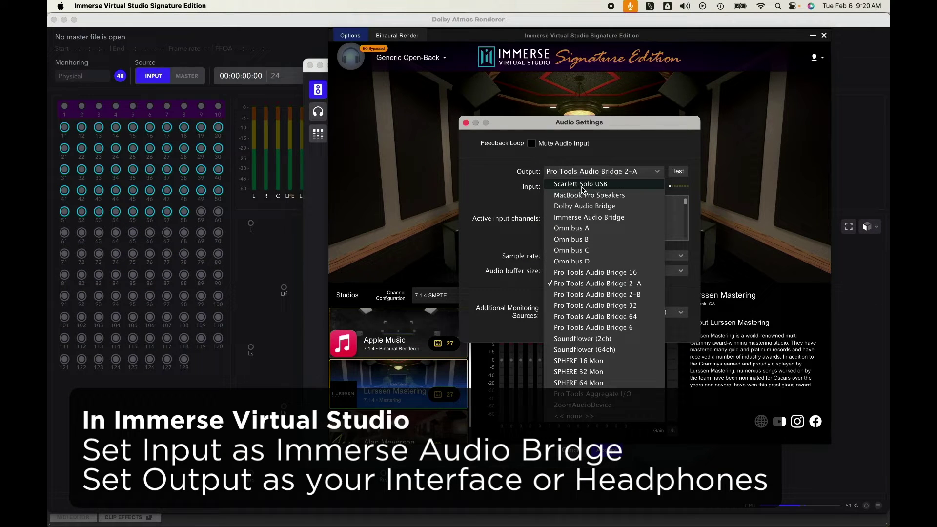
pyautogui.click(581, 186)
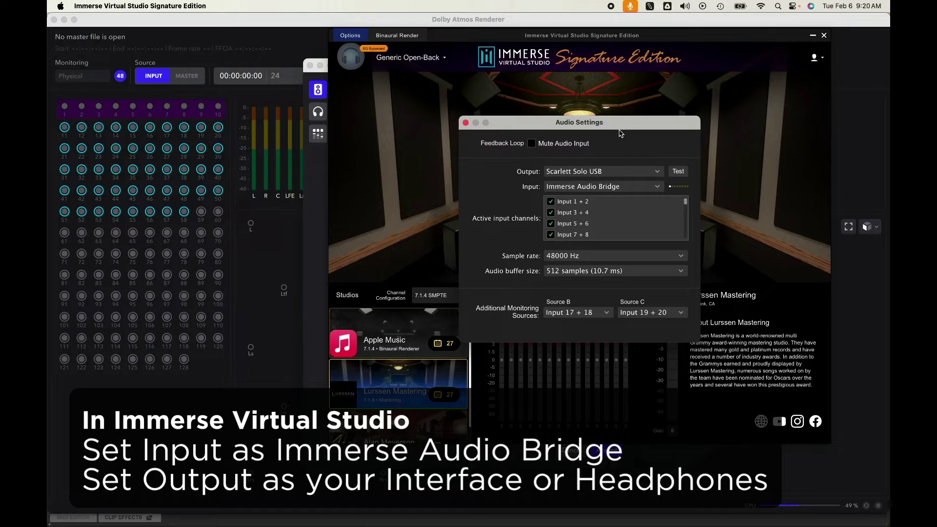
pyautogui.moveTo(621, 131); pyautogui.dragTo(582, 130)
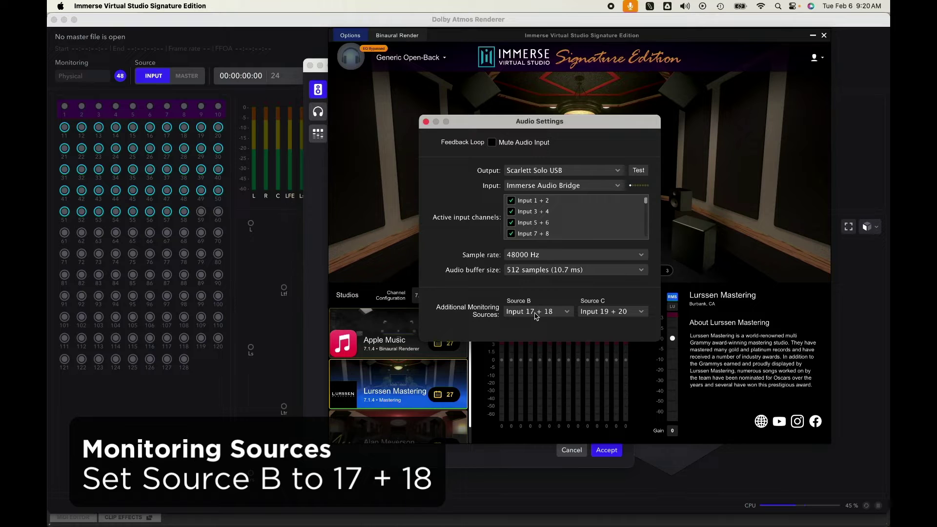
pyautogui.click(426, 121)
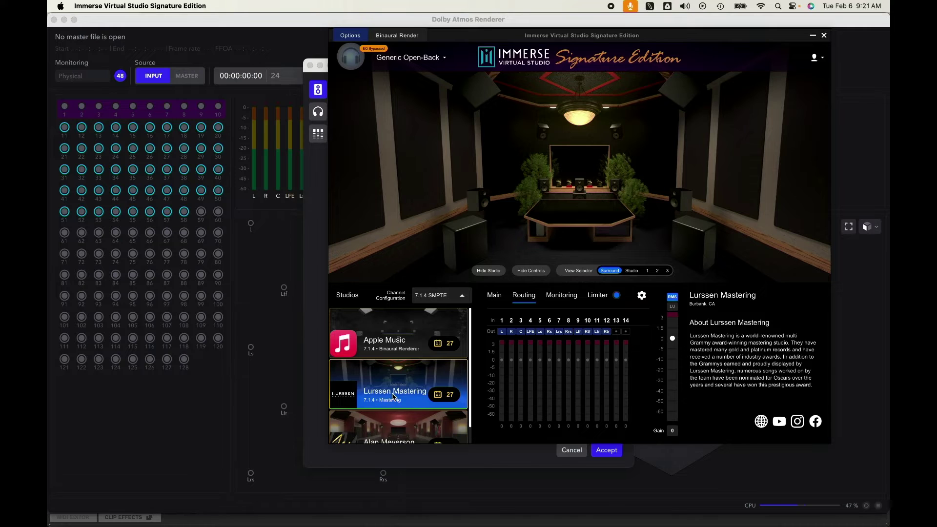
# Reset the gains of monitoring Source C and Source A to 0
pyautogui.click(561, 295)
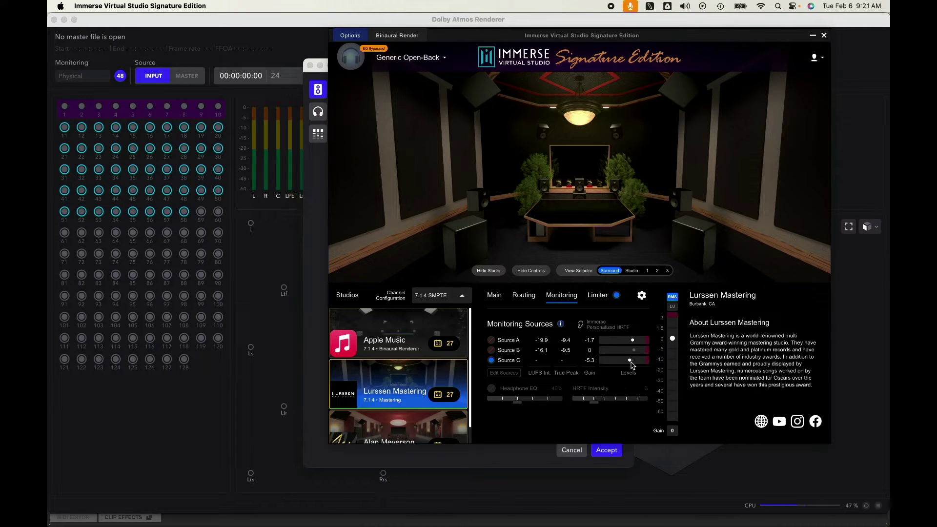
pyautogui.doubleClick(632, 359)
pyautogui.doubleClick(633, 340)
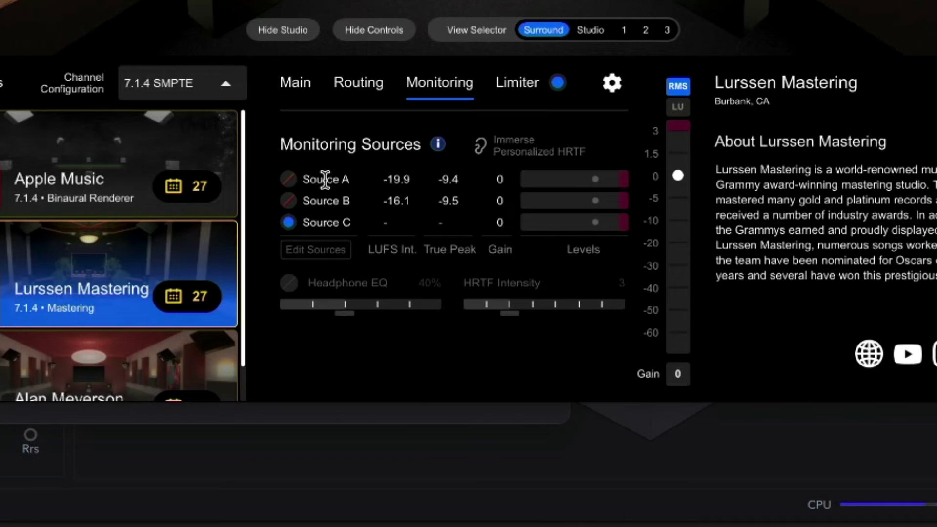
# Rename the monitoring sources to Immerse, Dolby Bin and Stereo Ref
pyautogui.doubleClick(507, 340)
pyautogui.write('Im')
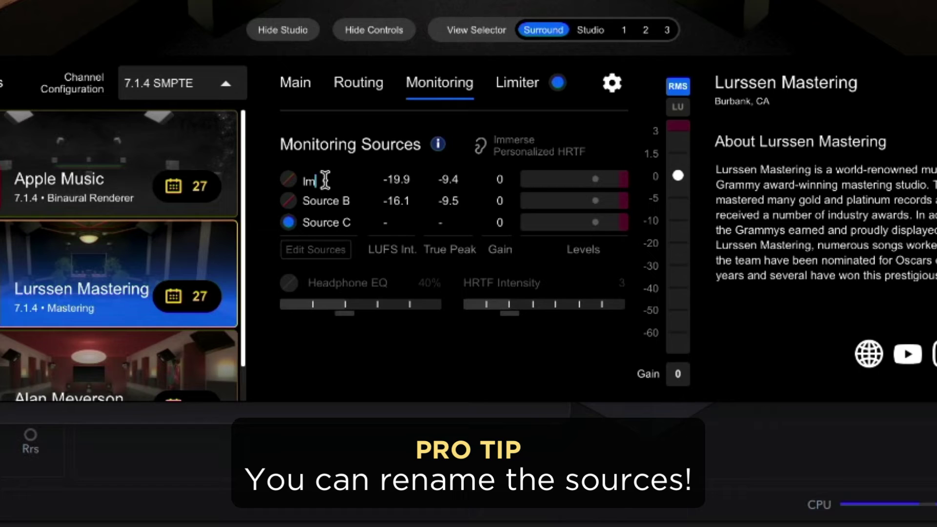
pyautogui.write('merse')
pyautogui.press('Return')
pyautogui.doubleClick(329, 202)
pyautogui.write('Doo')
pyautogui.write('by Bin')
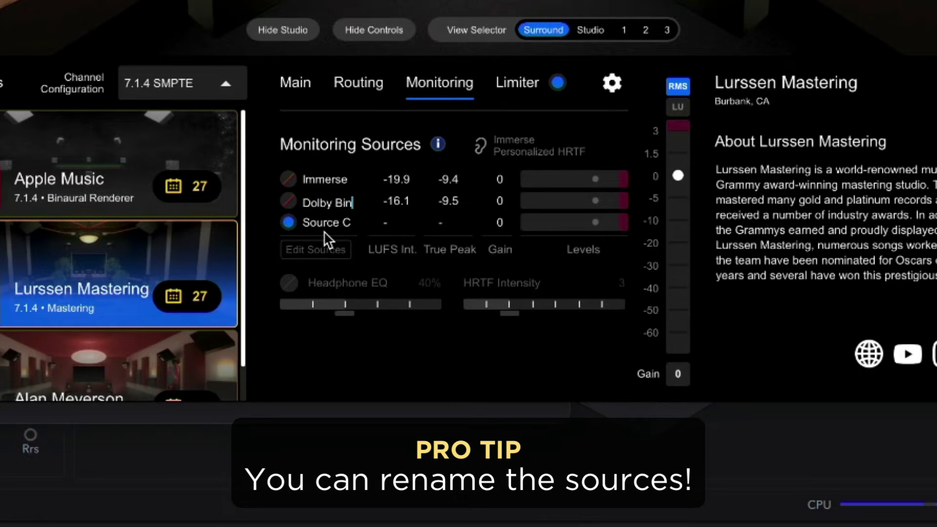
pyautogui.press('Return')
pyautogui.doubleClick(329, 223)
pyautogui.write('Stereo')
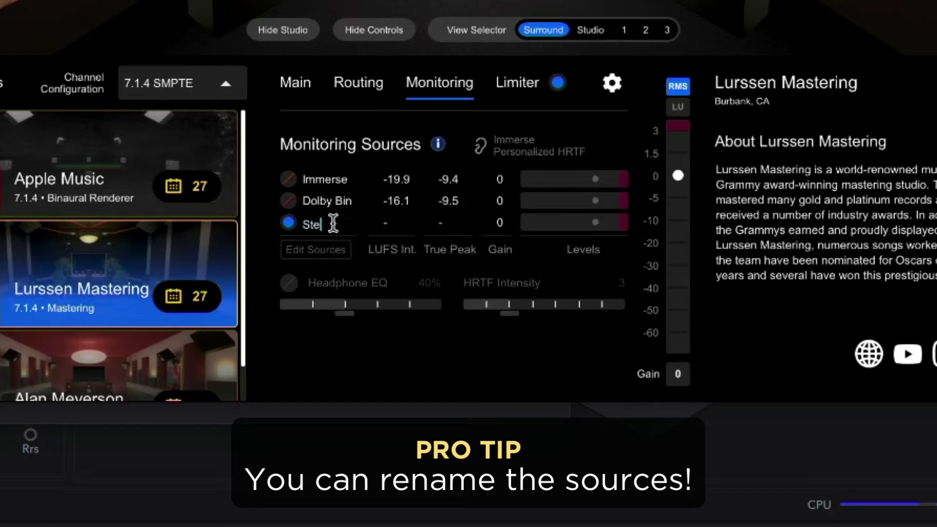
pyautogui.write(' Ref')
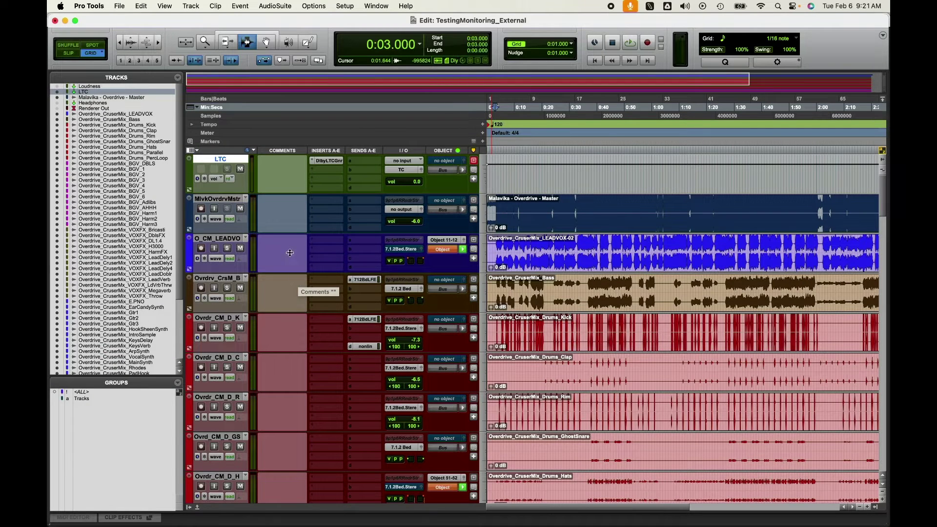
pyautogui.click(233, 197)
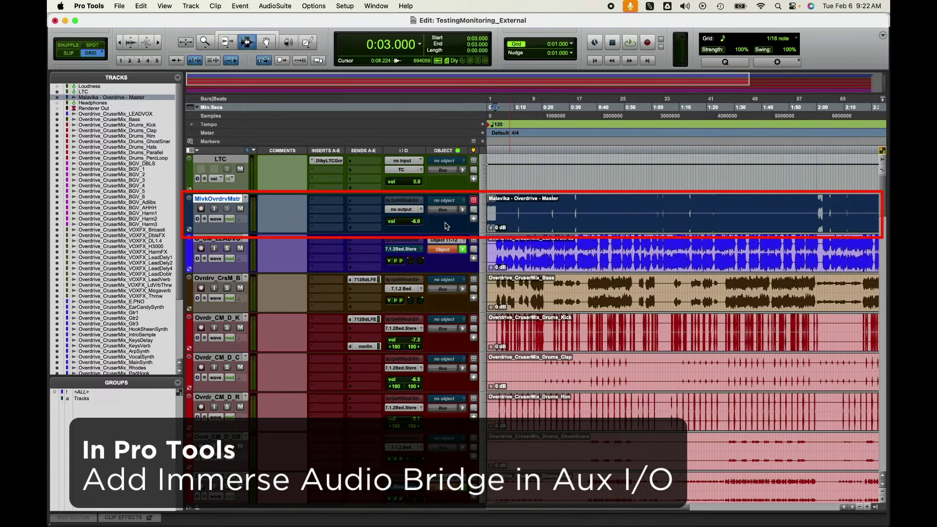
# In I/O Setup, enable Immerse Audio Bridge as an Aux I/O output device
pyautogui.click(345, 7)
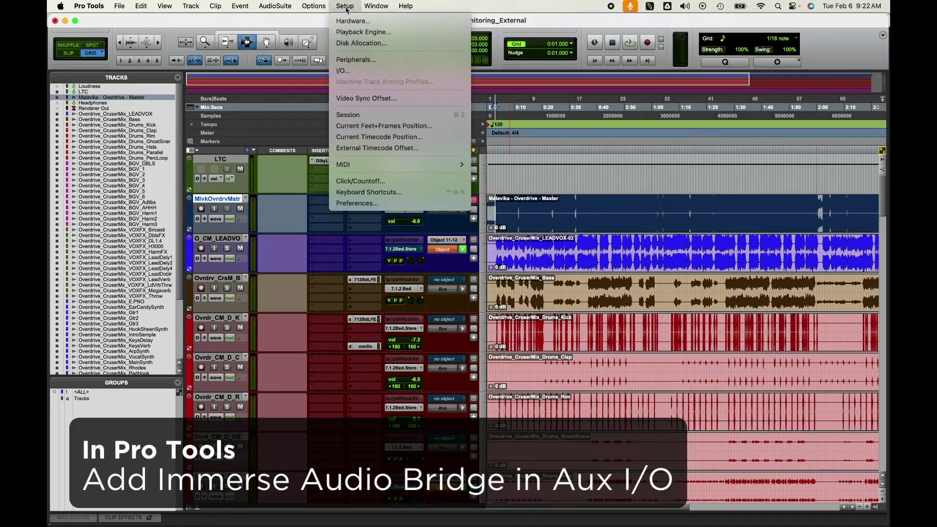
pyautogui.click(354, 72)
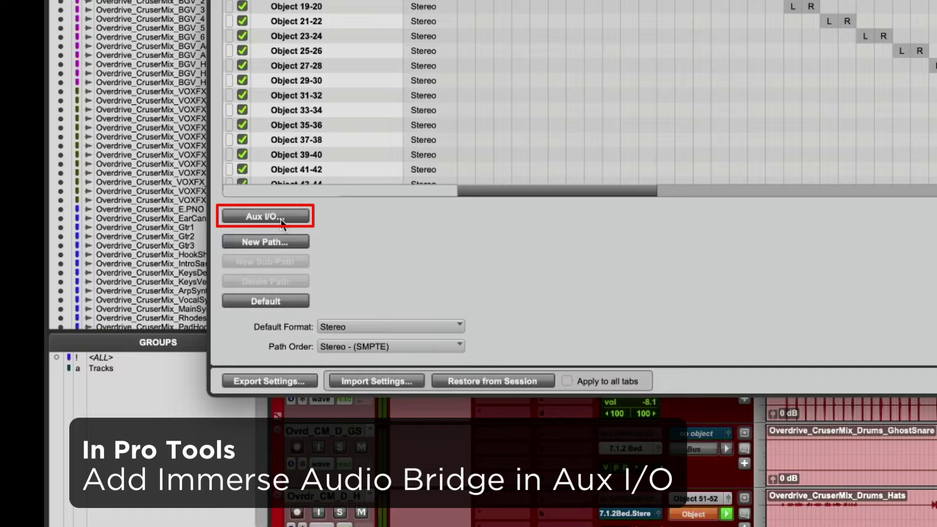
pyautogui.click(266, 216)
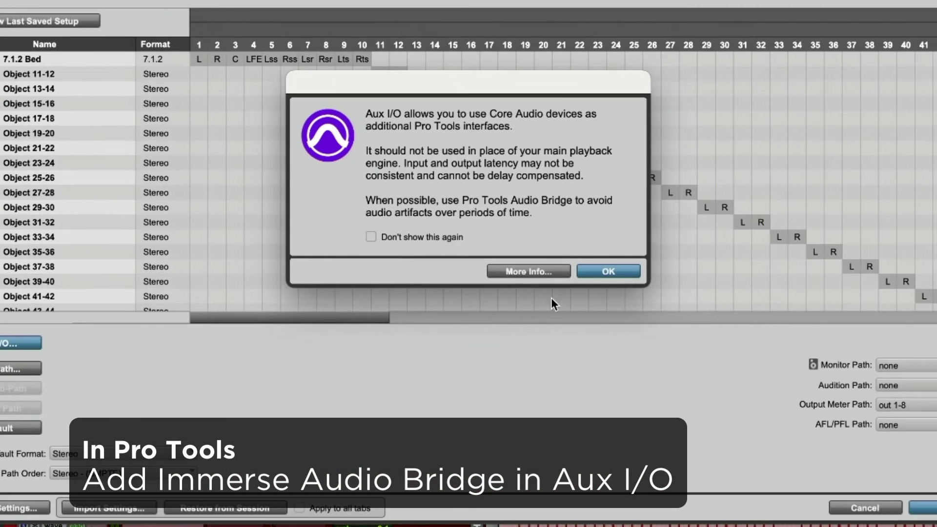
pyautogui.click(610, 270)
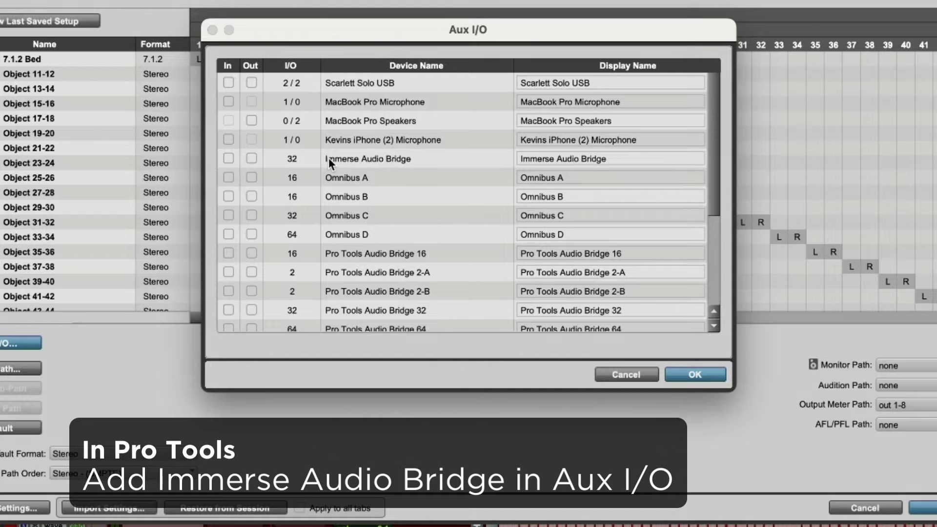
pyautogui.click(251, 158)
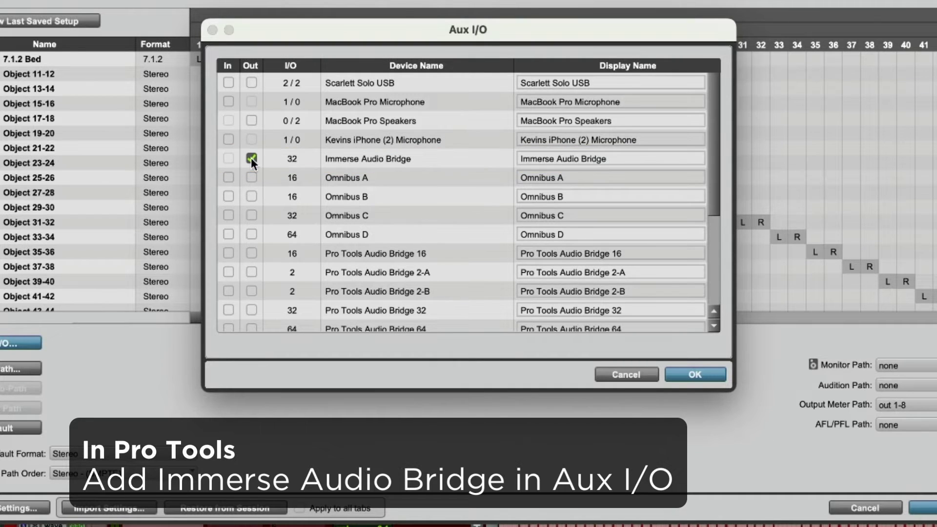
pyautogui.click(692, 373)
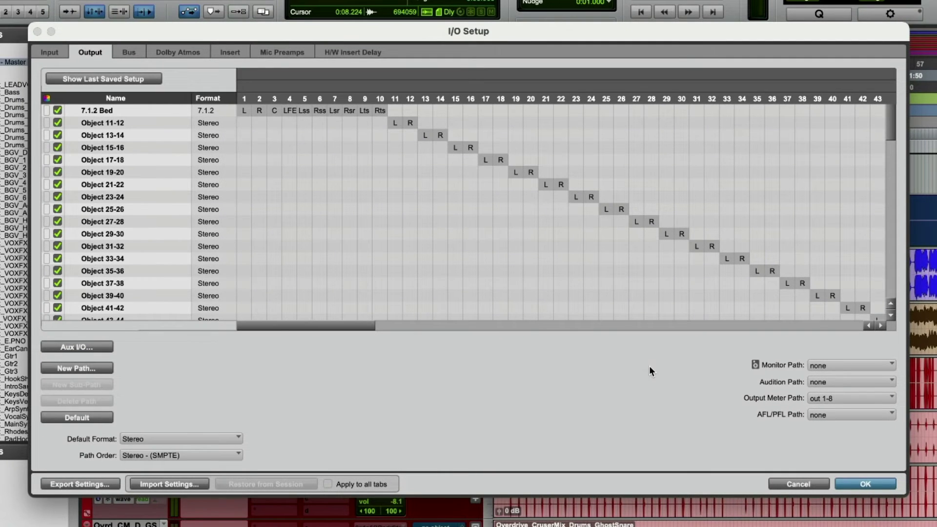
# Review the new Immerse Audio Bridge stereo output paths 1-2 through 31-32 and apply the setup
pyautogui.scroll(-20, 175, 214)
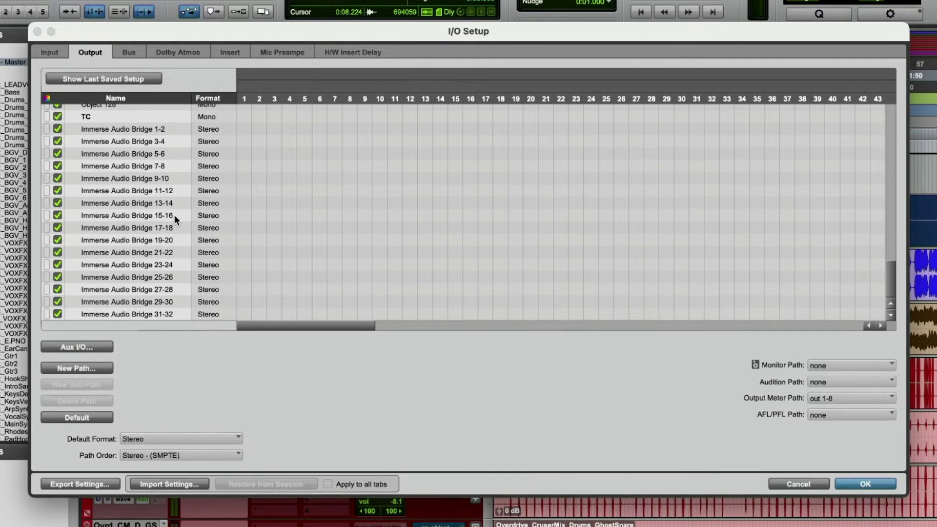
pyautogui.moveTo(294, 321); pyautogui.dragTo(668, 361)
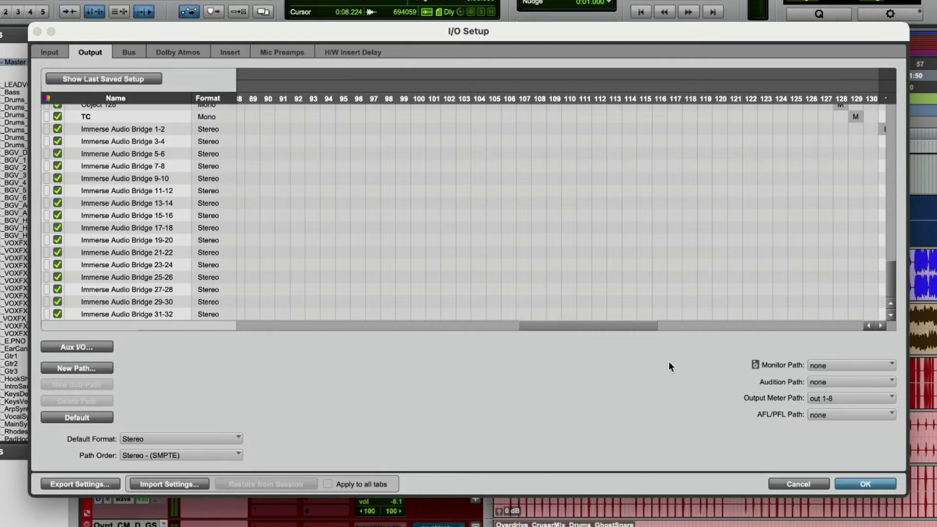
pyautogui.click(877, 483)
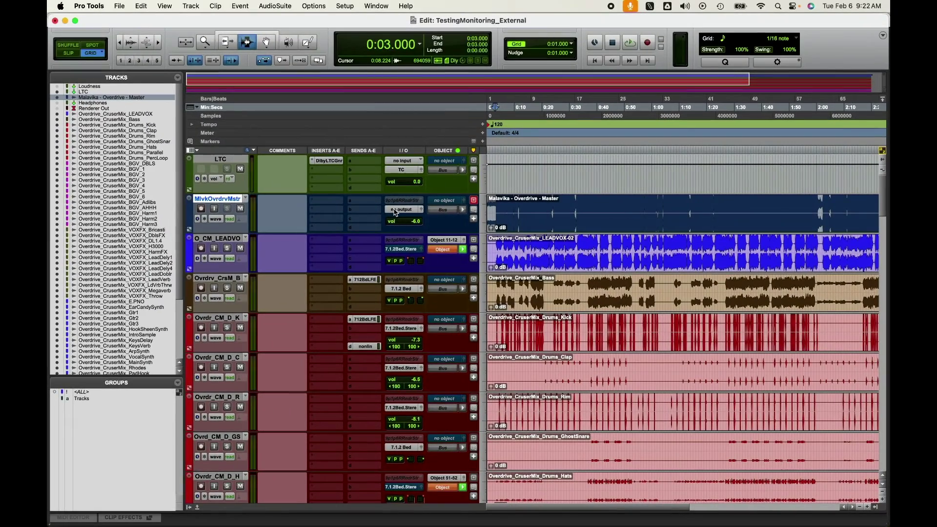
# Route the Overdrive master output to Immerse Audio Bridge 19-20, start playback, and switch to Immerse
pyautogui.click(396, 211)
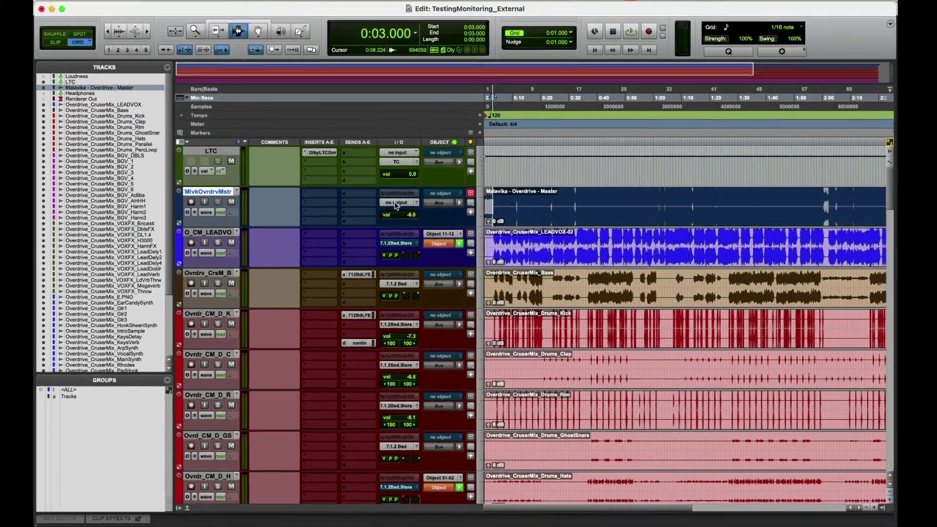
pyautogui.moveTo(410, 209)
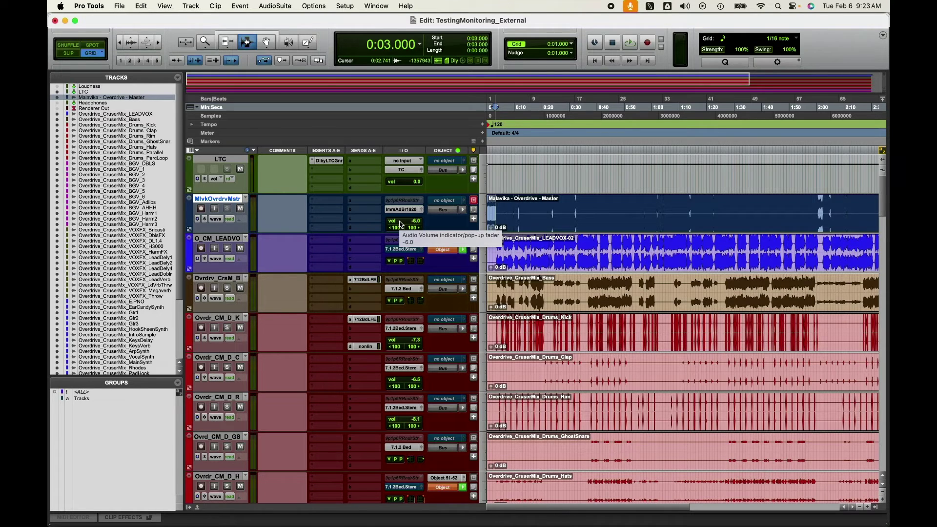
pyautogui.press('space')
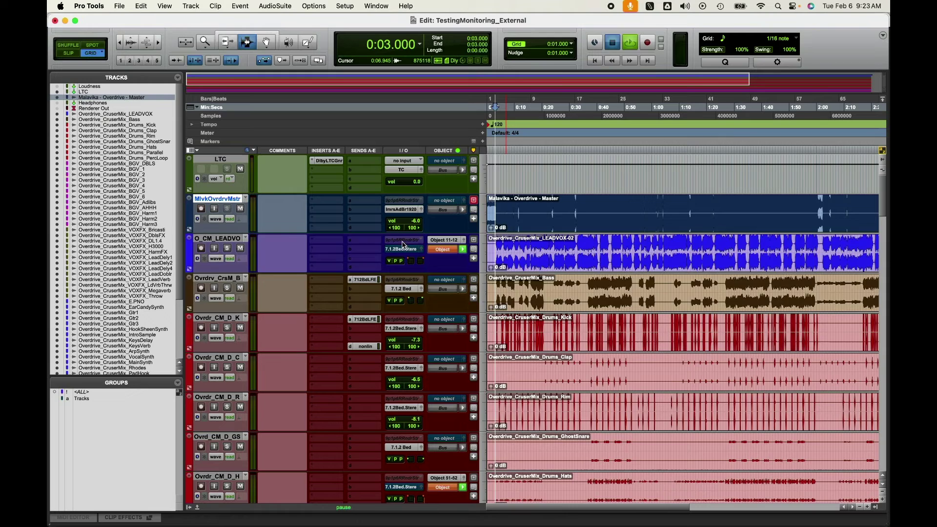
pyautogui.press('super+Tab')
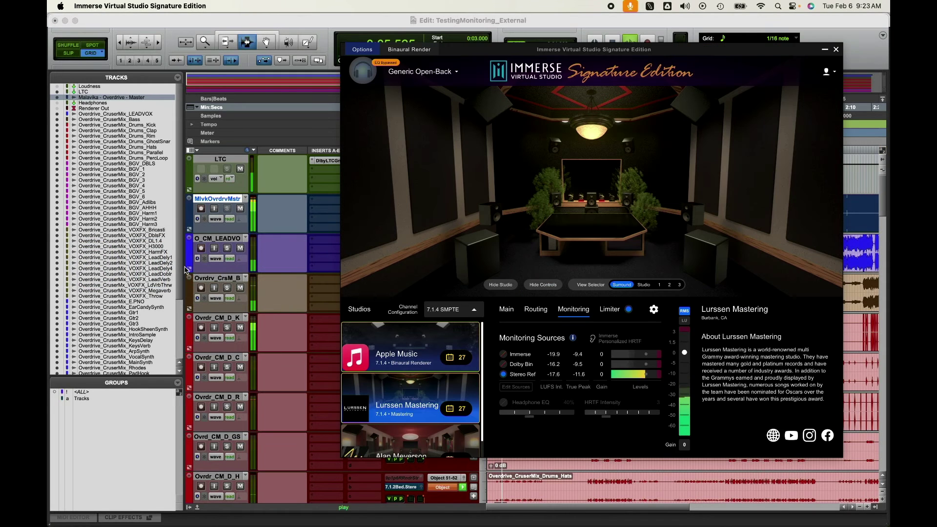
pyautogui.click(503, 374)
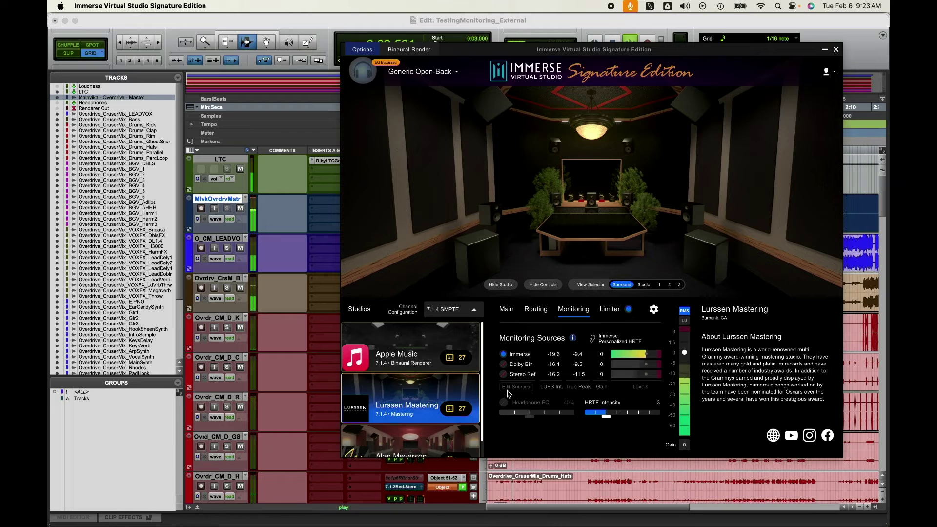
pyautogui.click(411, 358)
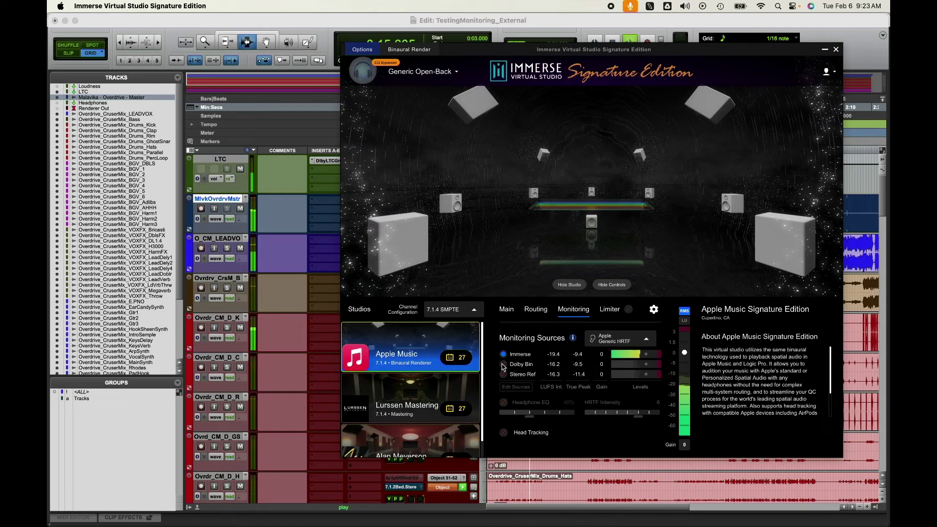
pyautogui.click(305, 22)
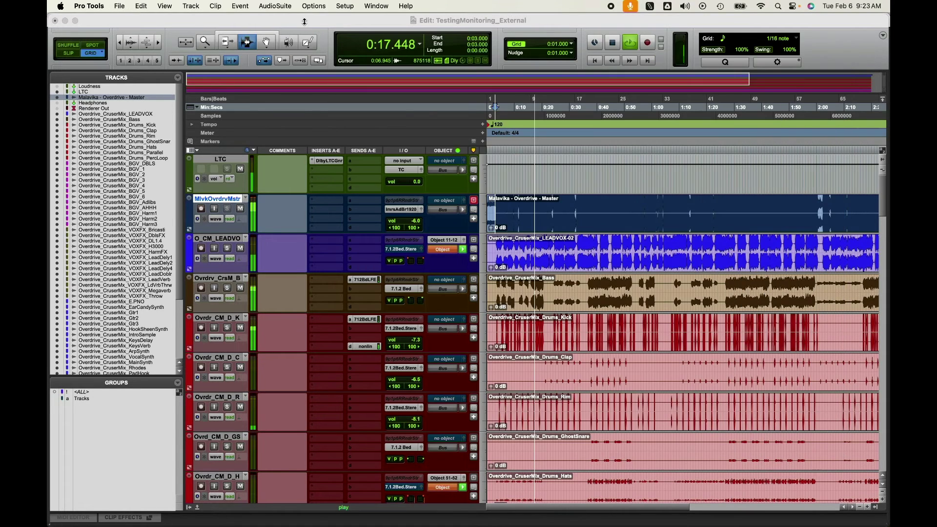
pyautogui.press('super+Tab')
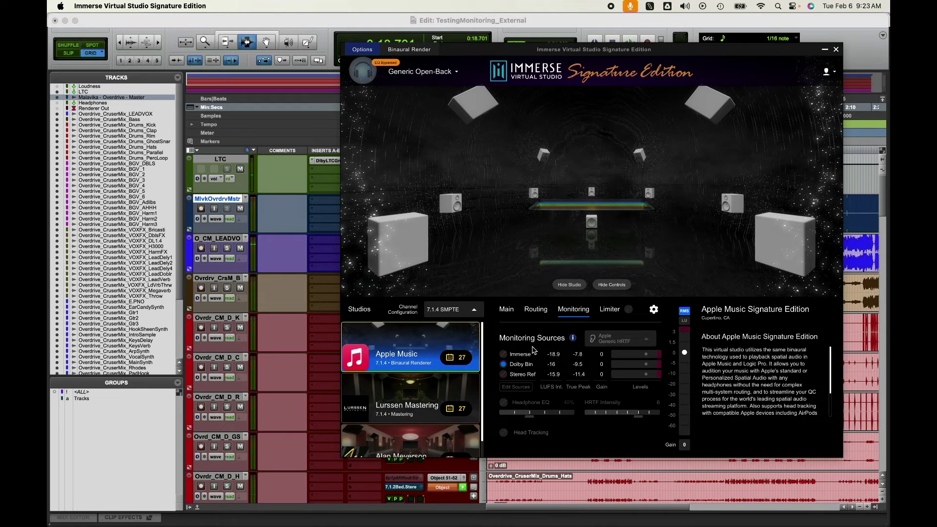
pyautogui.click(428, 408)
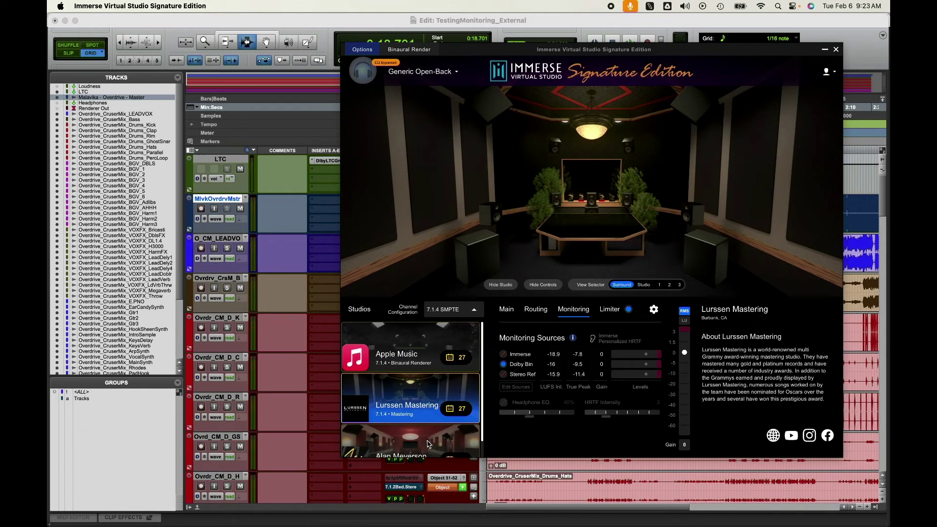
pyautogui.click(429, 444)
pyautogui.click(417, 389)
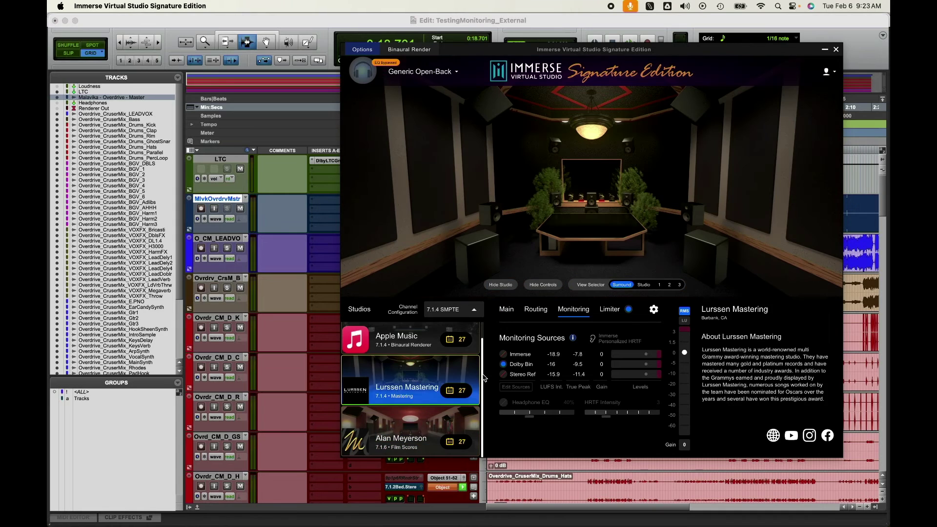
pyautogui.click(503, 374)
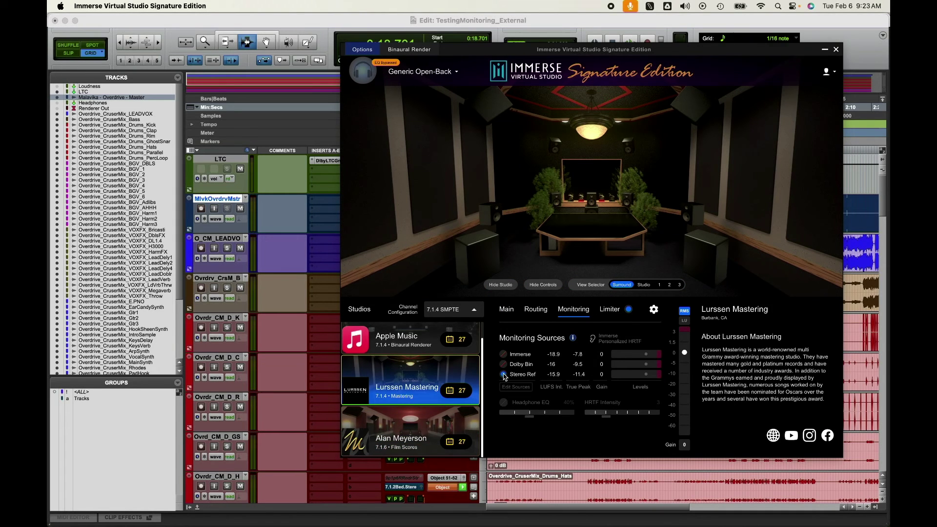